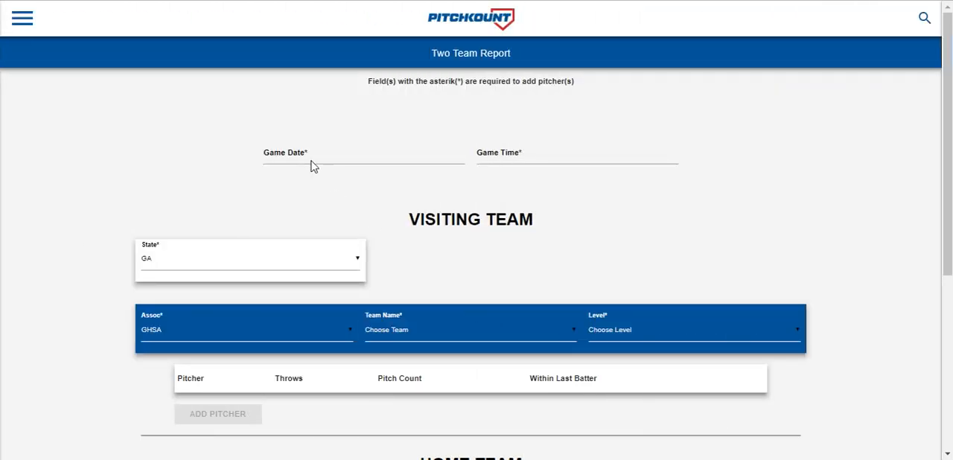
- Set the game date to 2018-11-15 and the game time to 06:30PM
click(305, 161)
click(496, 260)
click(533, 330)
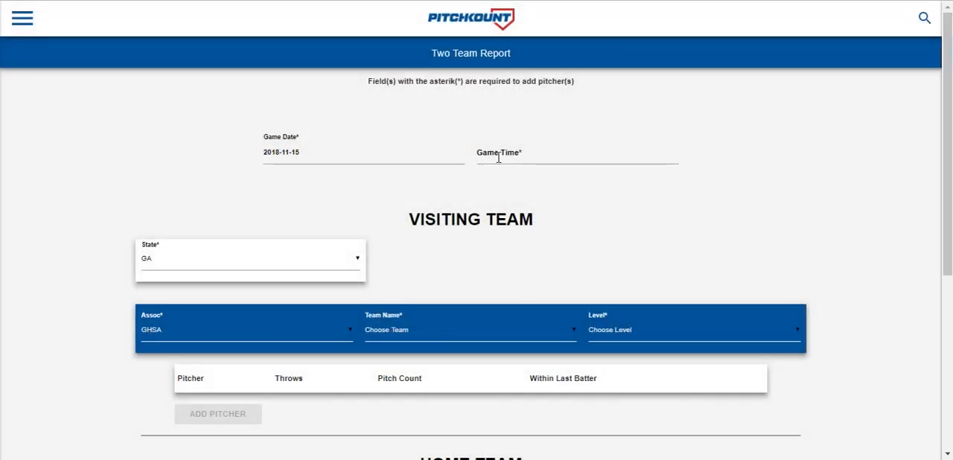
click(496, 156)
click(477, 251)
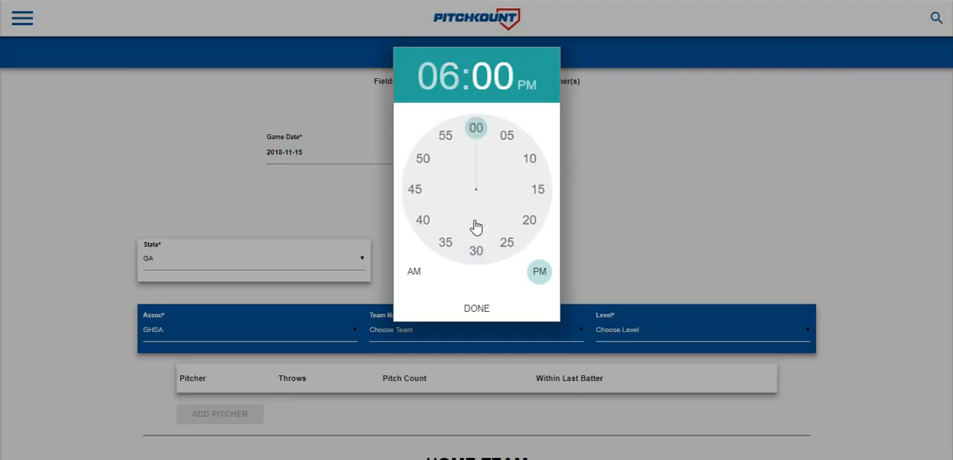
click(476, 251)
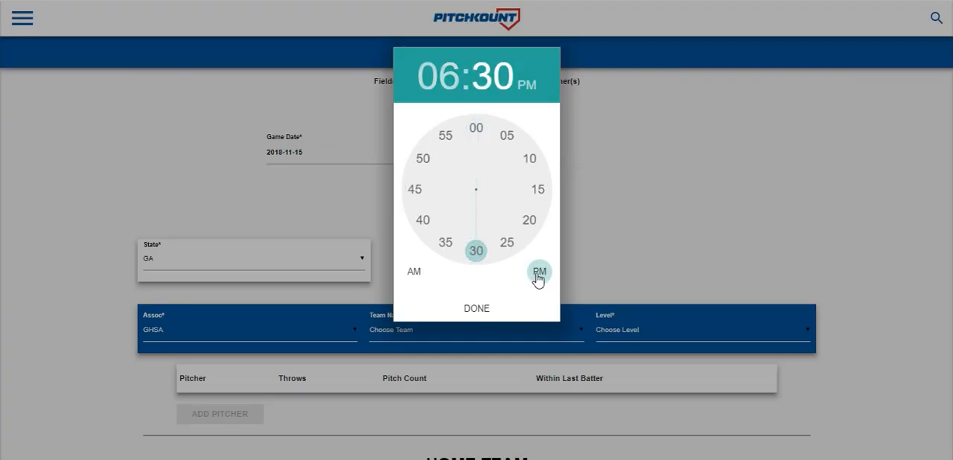
click(488, 310)
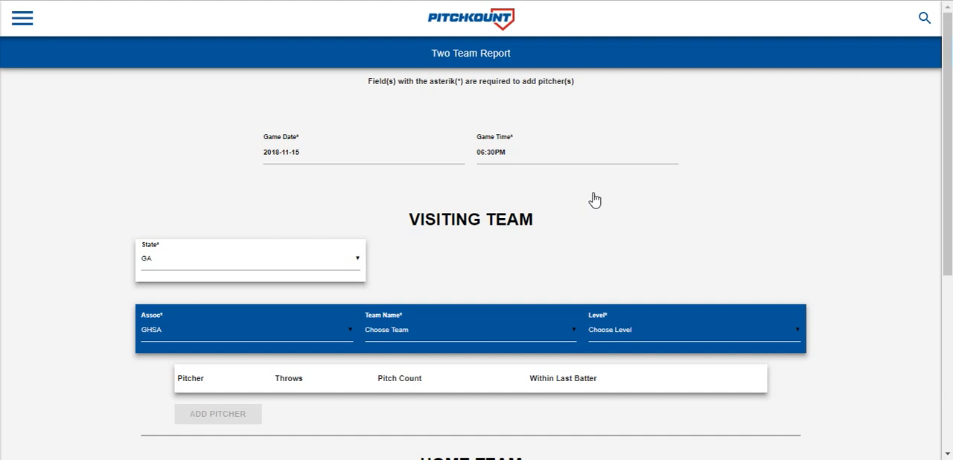
- Choose Another Test High School as the visiting team and set its level to Varsity
drag(945, 117, 943, 204)
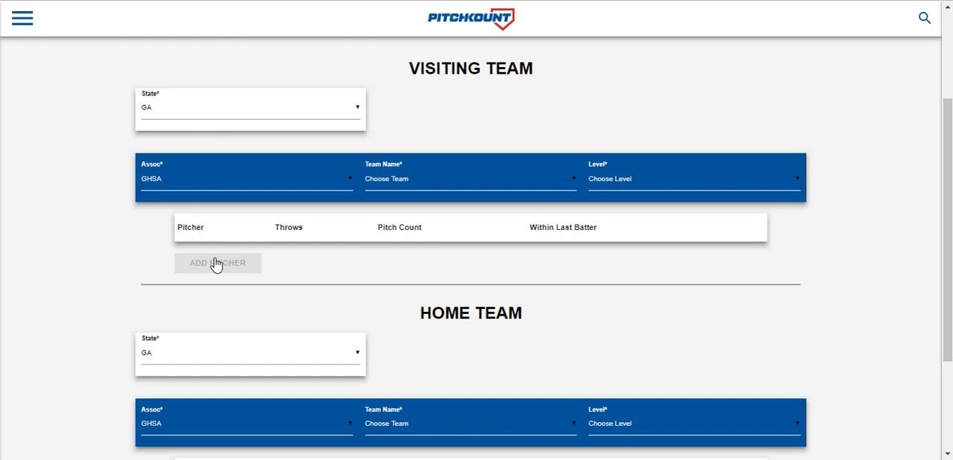
click(387, 185)
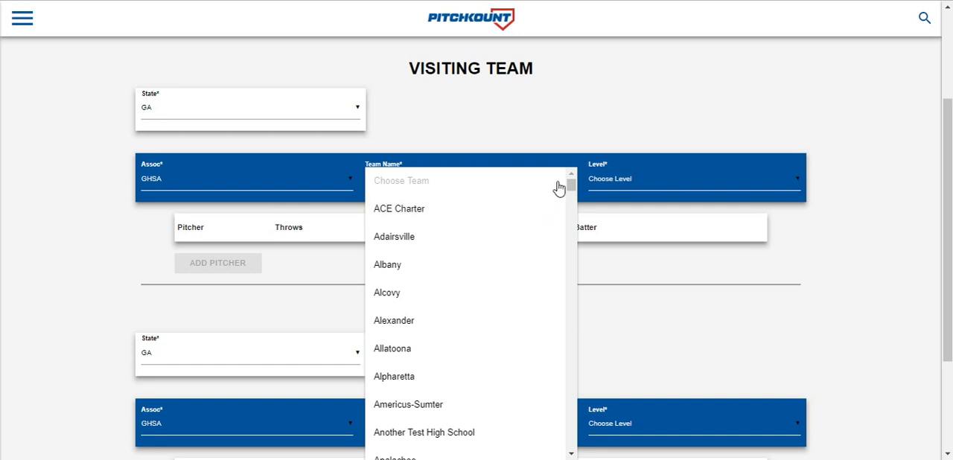
mouse_move(570, 187)
mouse_down()
mouse_move(571, 203)
mouse_move(570, 182)
mouse_up()
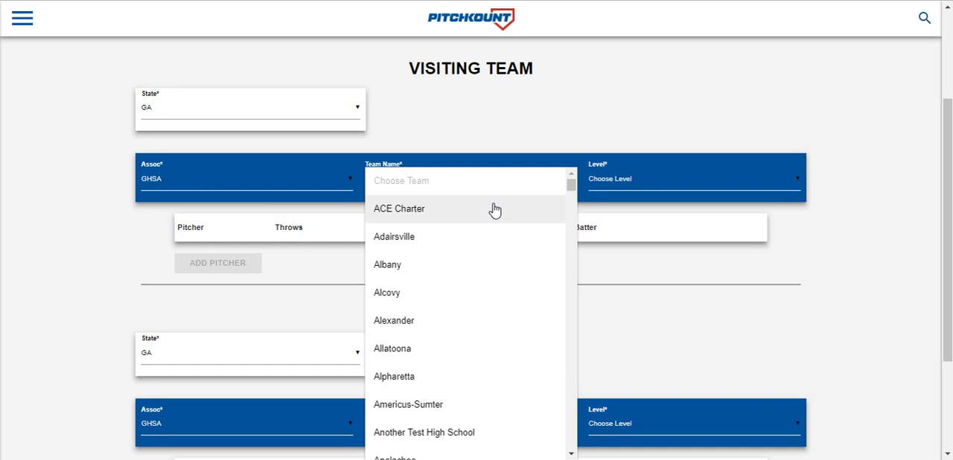
scroll(494, 210, down, 3)
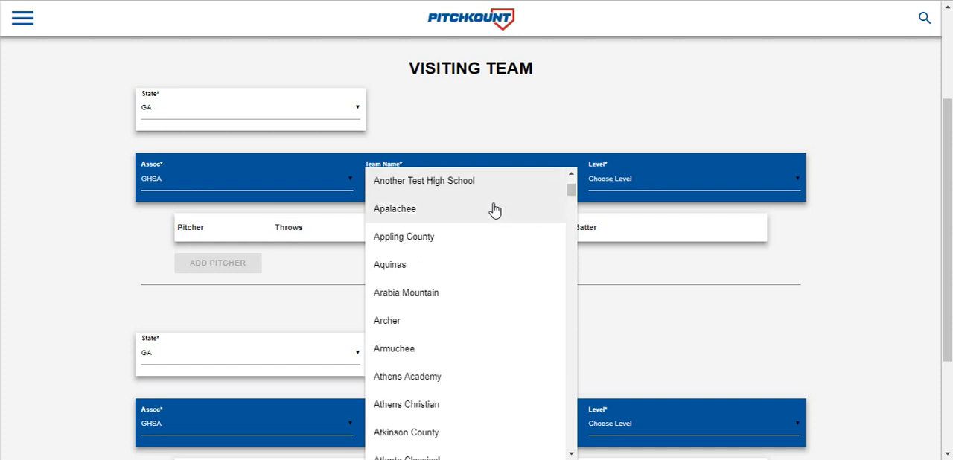
click(427, 191)
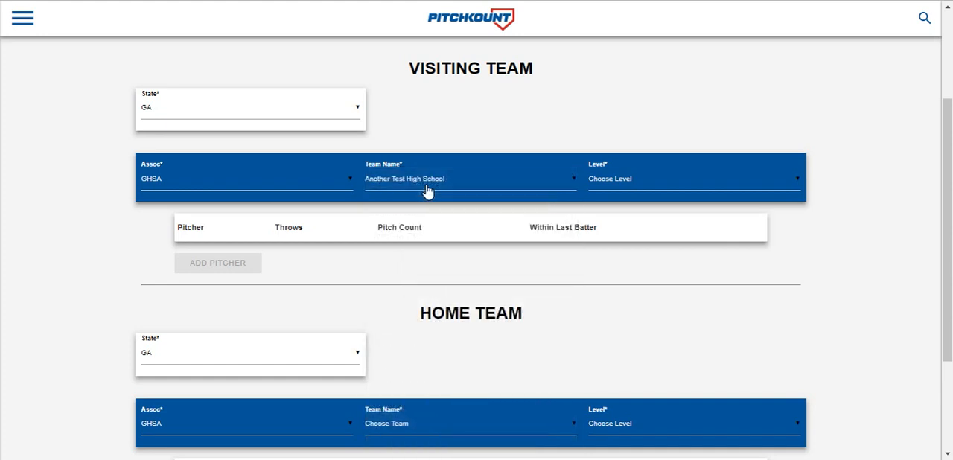
click(607, 186)
click(609, 211)
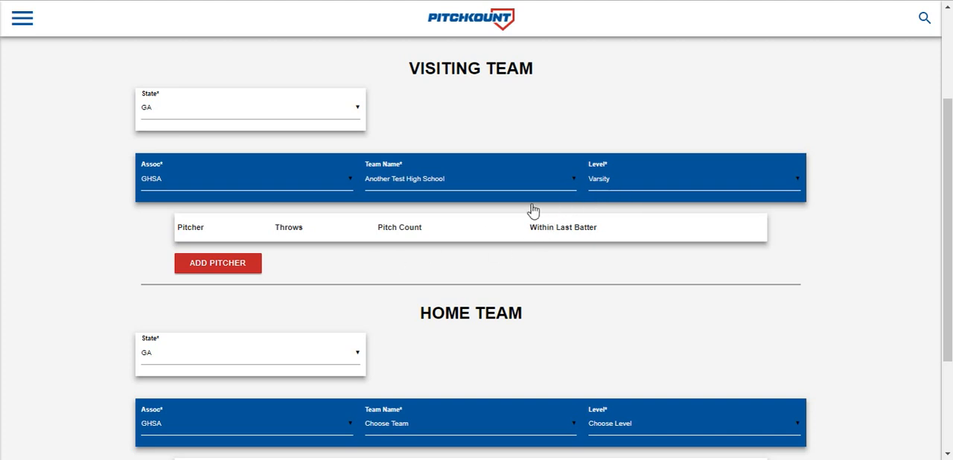
- Add three visiting pitchers from the player list: the last two players and the sixth from the end
click(214, 268)
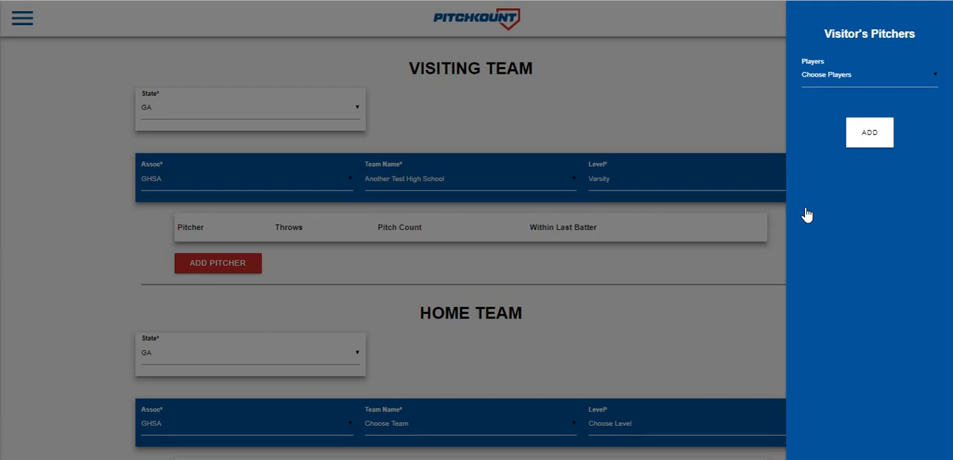
click(824, 77)
scroll(934, 98, down, 1)
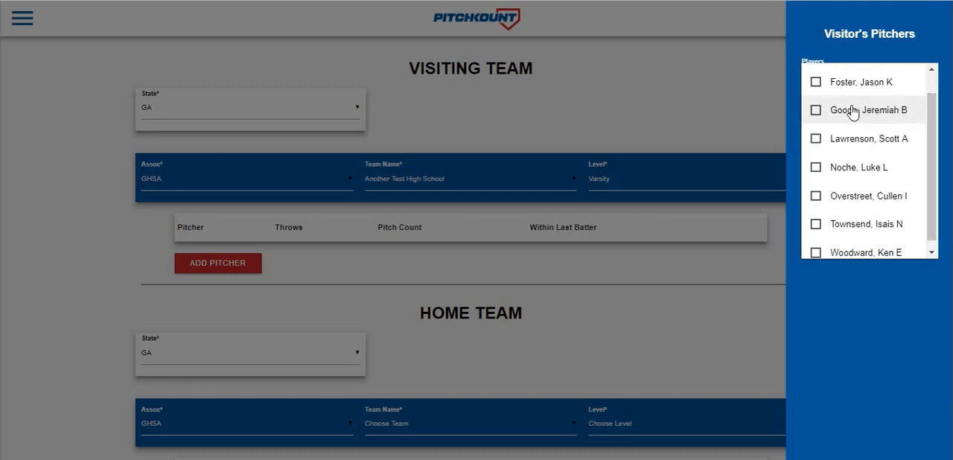
click(815, 111)
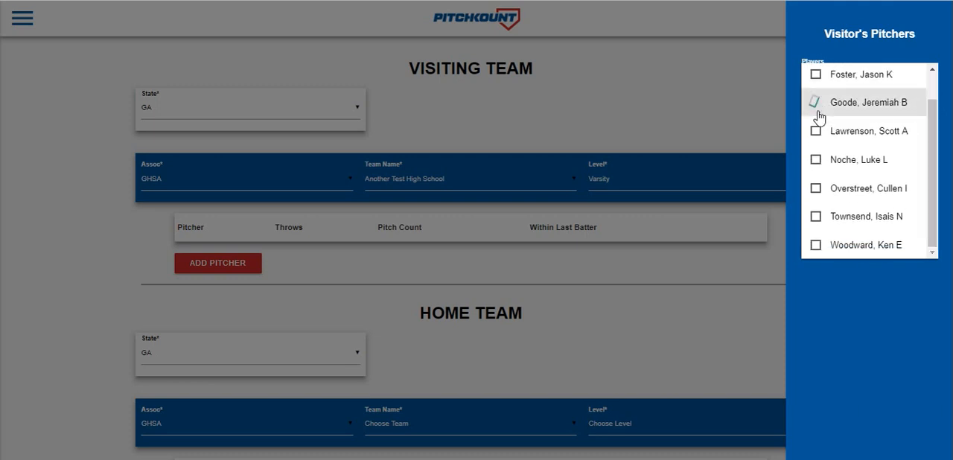
click(818, 247)
click(815, 217)
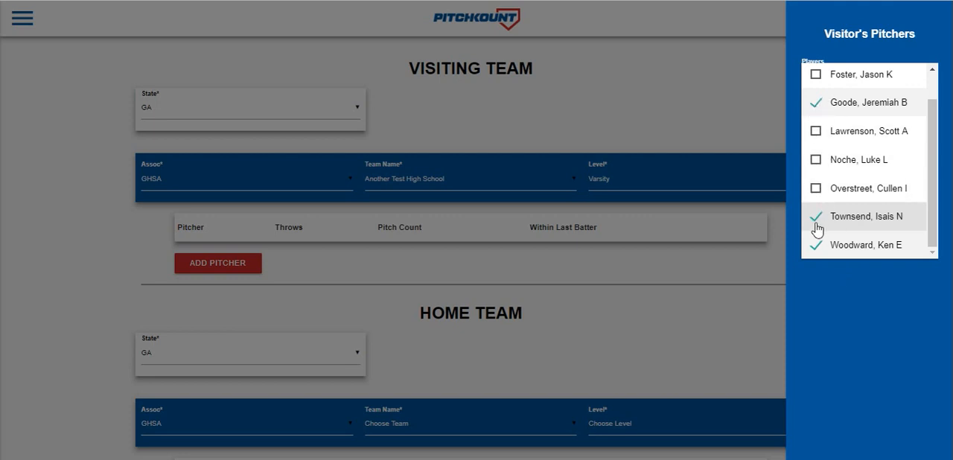
click(846, 320)
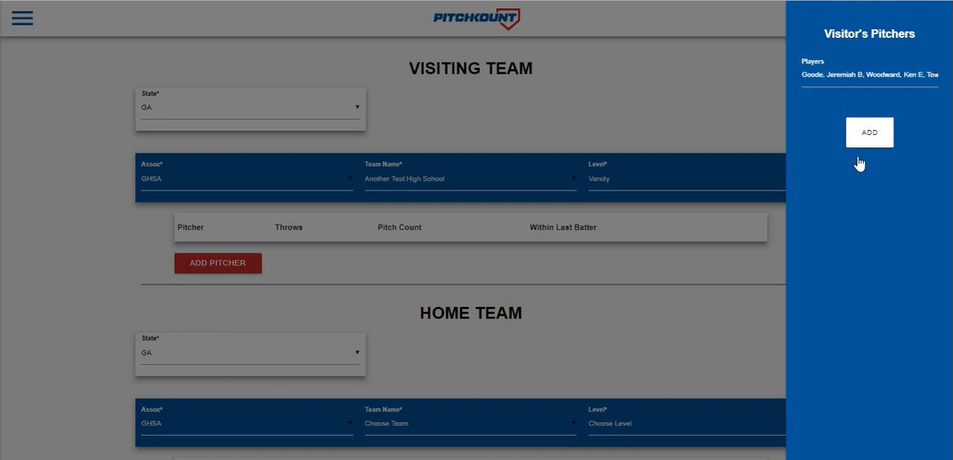
click(867, 134)
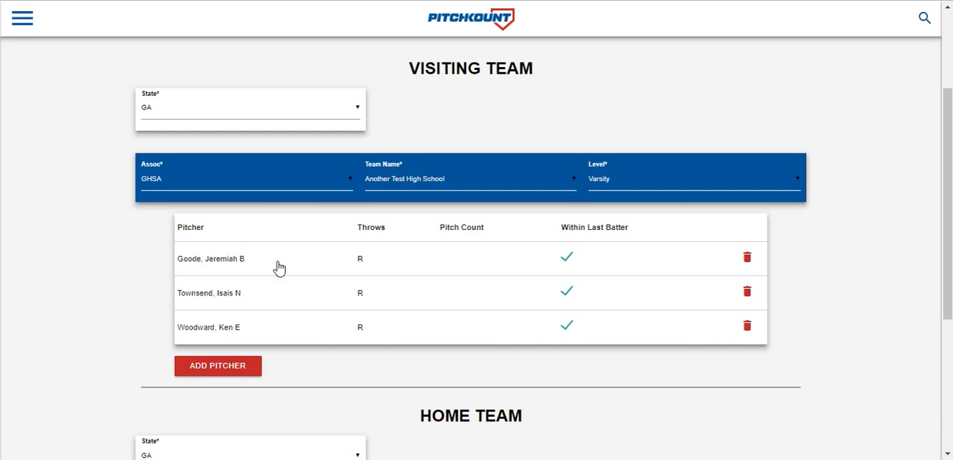
- Enter the visiting pitchers' pitch counts in row order: 54, 102 and 25
click(453, 266)
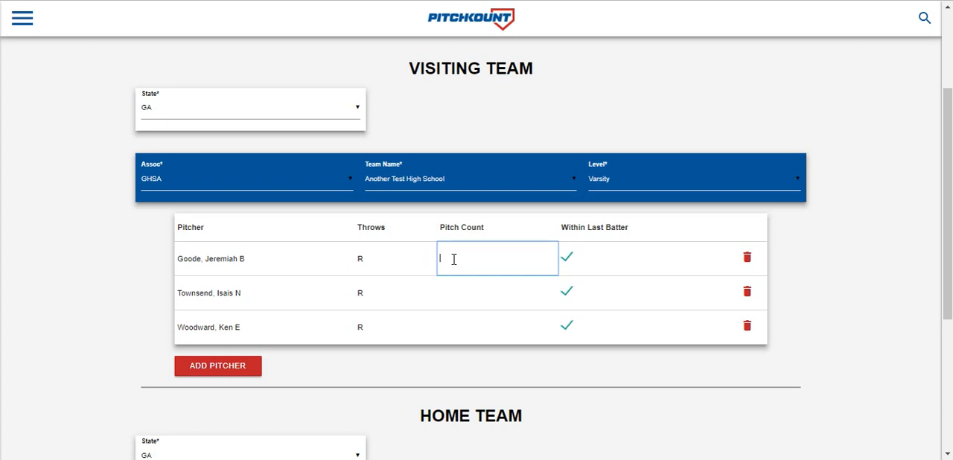
text(54)
click(449, 294)
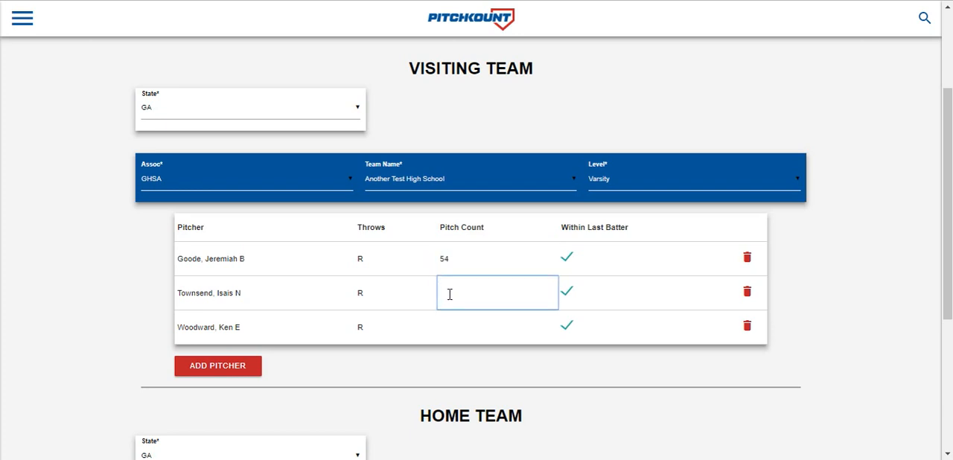
text(102)
click(450, 336)
text(25)
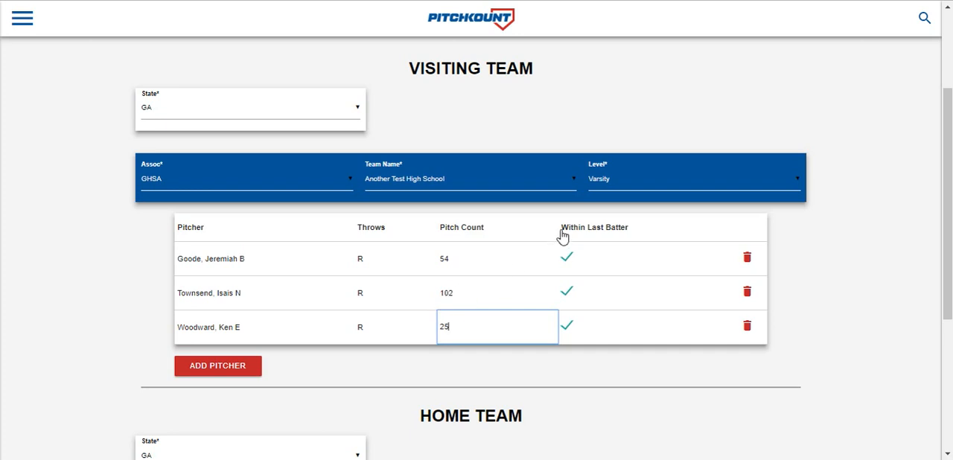
- Turn off Within Last Batter for the visiting pitcher with 102 pitches
click(567, 298)
click(567, 296)
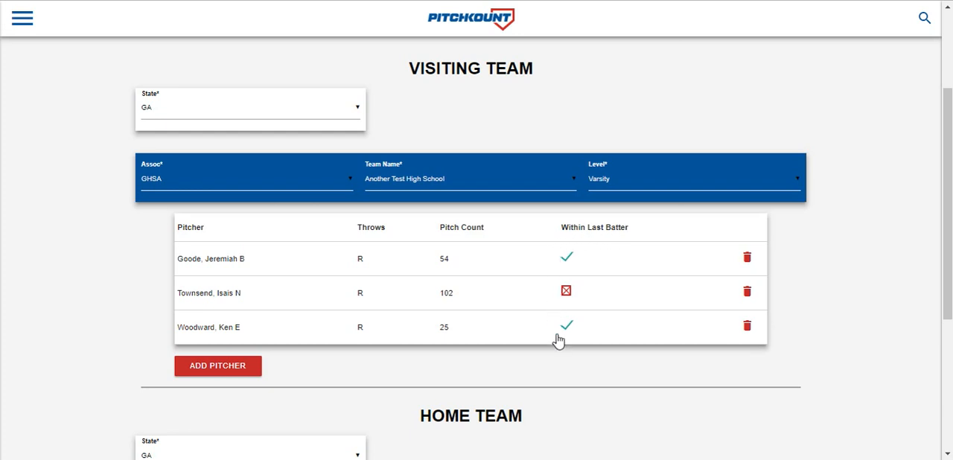
click(565, 291)
click(565, 291)
- Choose Test High School Team as the home team and set its level to Varsity
drag(946, 179, 945, 231)
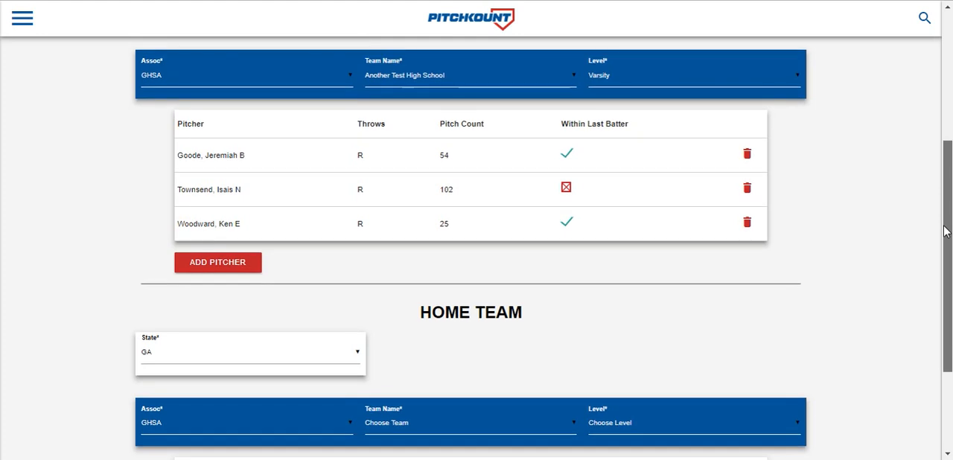
drag(945, 232, 950, 308)
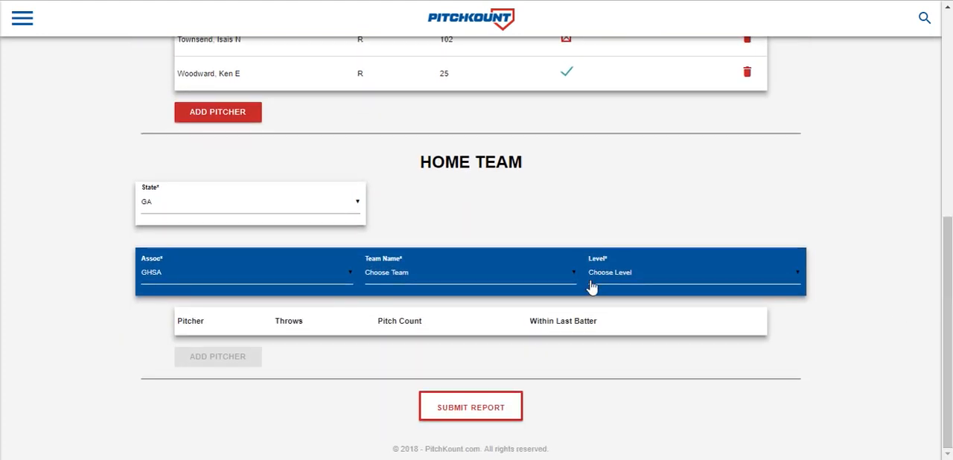
click(409, 277)
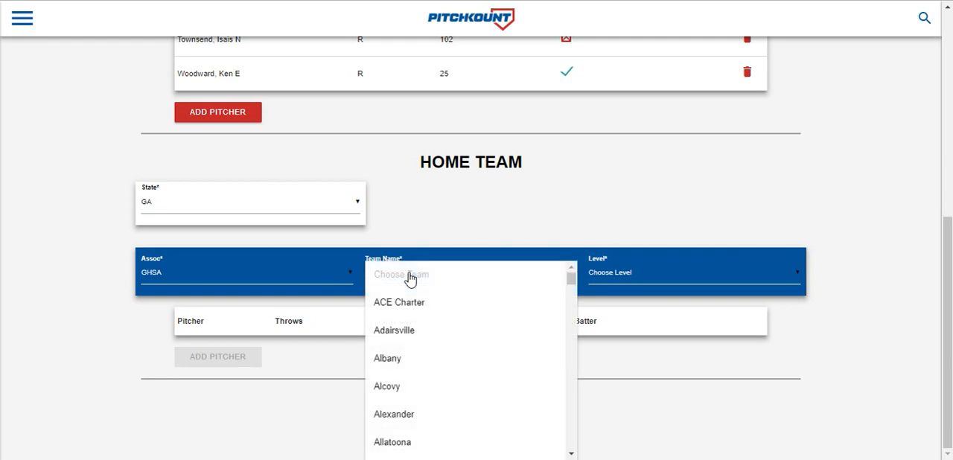
text(te)
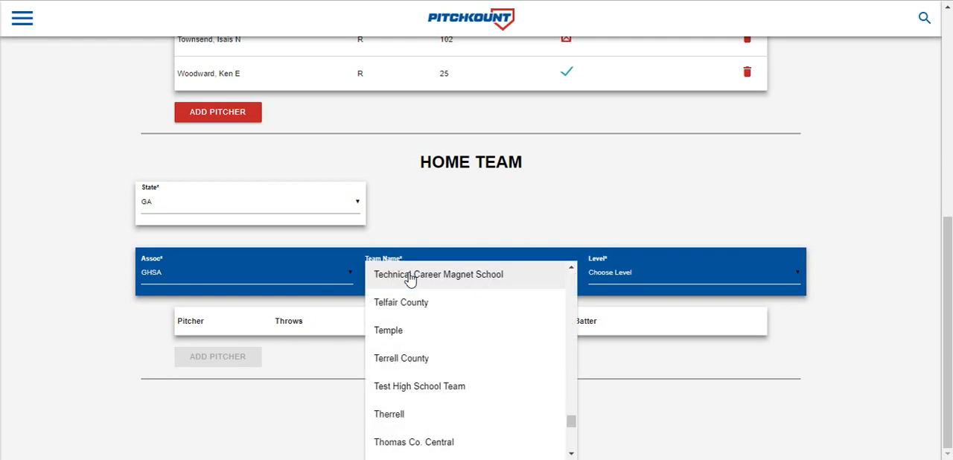
click(417, 393)
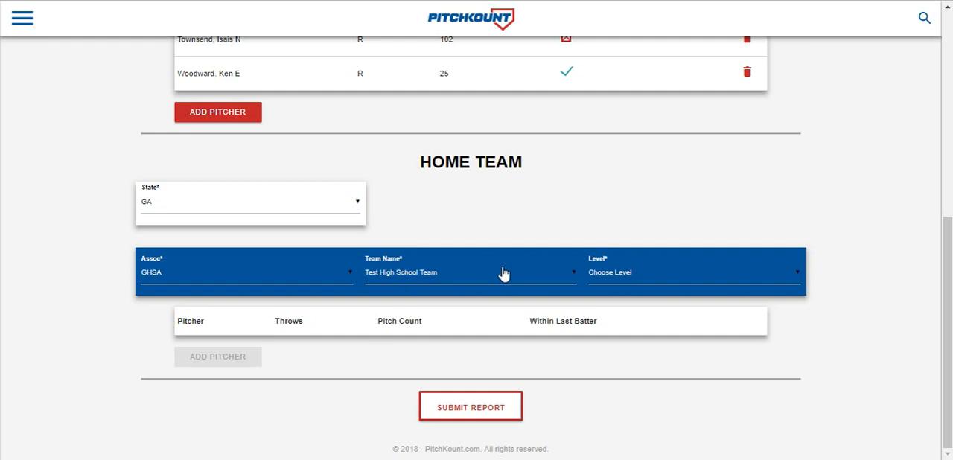
click(606, 281)
click(611, 303)
- Add one player from the list as the home team's pitcher
click(243, 361)
click(814, 79)
click(815, 134)
click(830, 285)
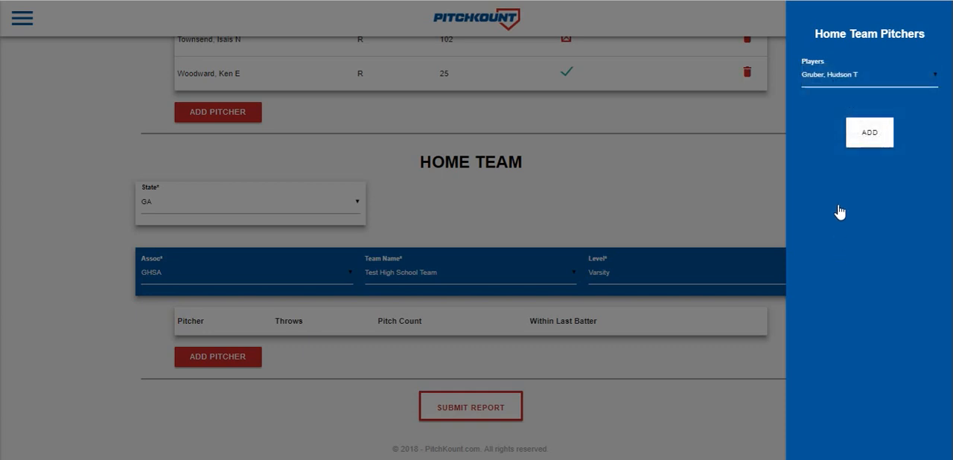
click(856, 151)
- Enter 105 as the home pitcher's pitch count, and start but cancel the report submission
click(456, 354)
text(10)
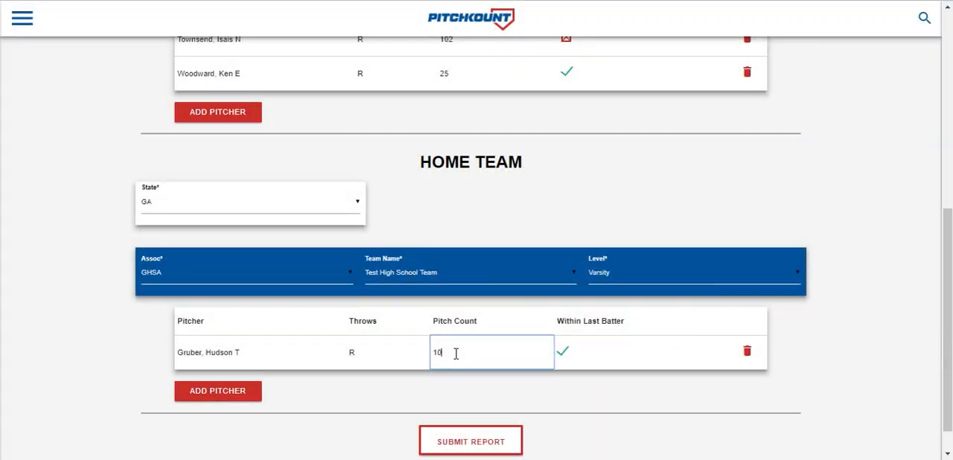
text(5)
scroll(949, 239, down, 2)
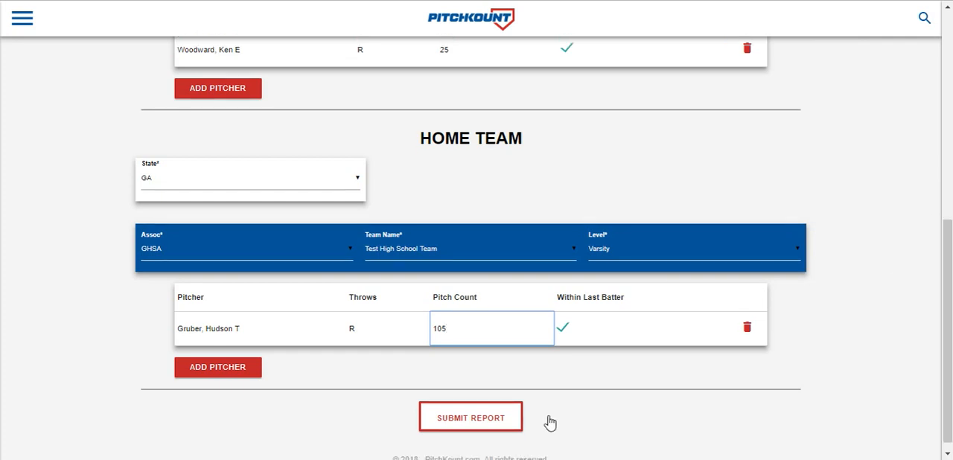
click(475, 425)
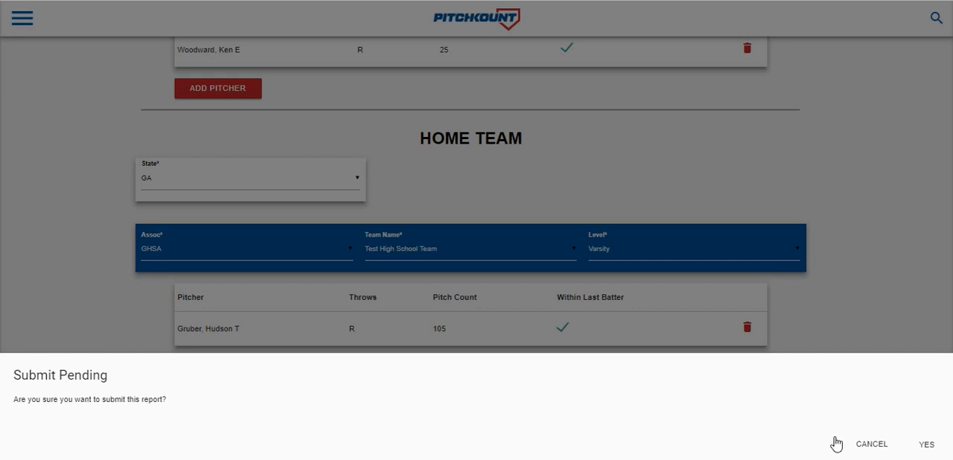
click(863, 449)
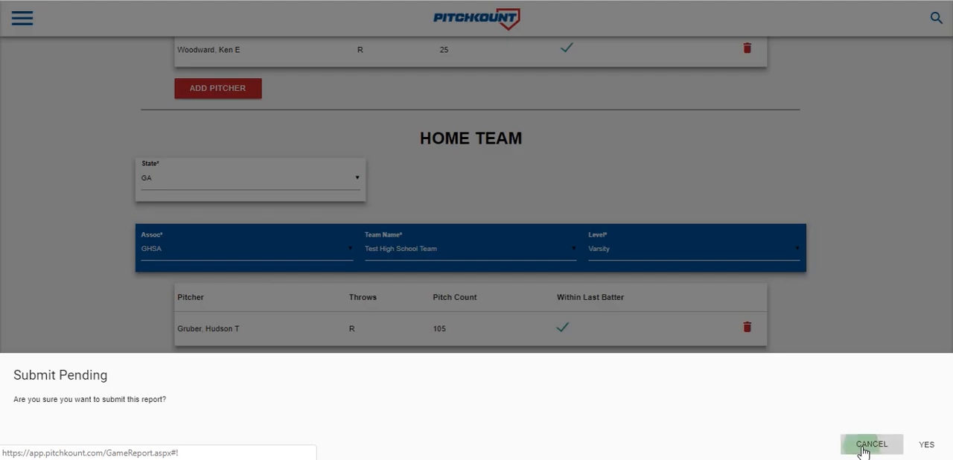
- Set the home pitcher's pitch count to 95 and submit the report
double_click(442, 334)
text(95)
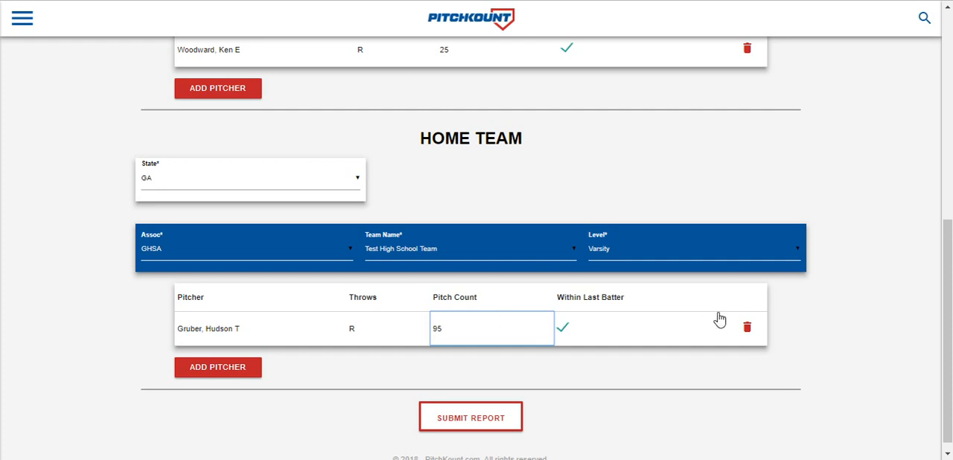
click(473, 419)
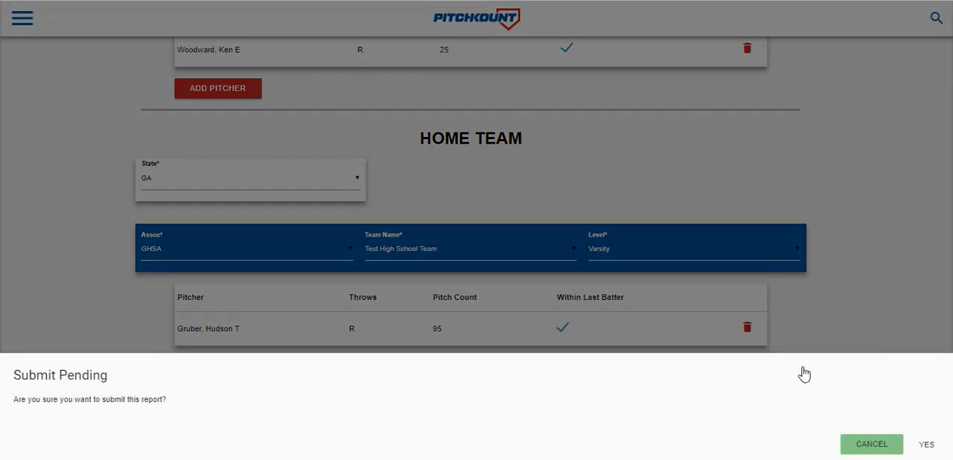
click(926, 445)
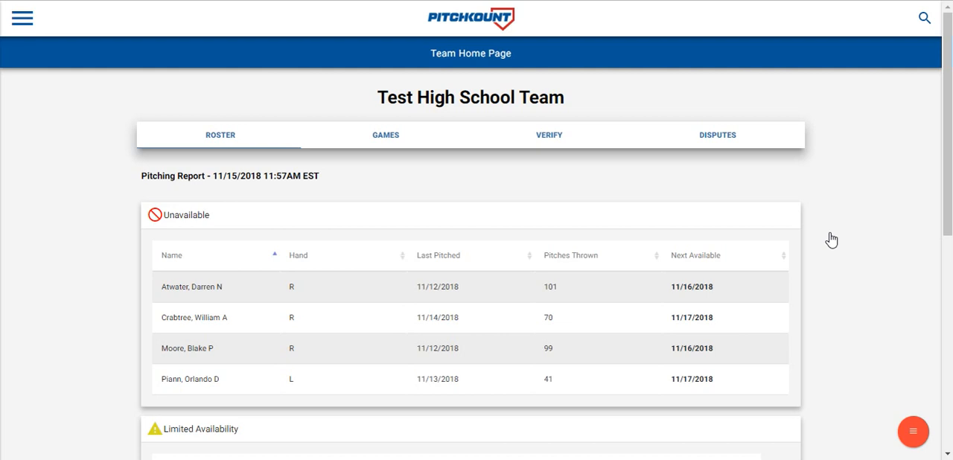
- Examine the pitcher availability report on the Test High School Team roster
drag(947, 132, 946, 164)
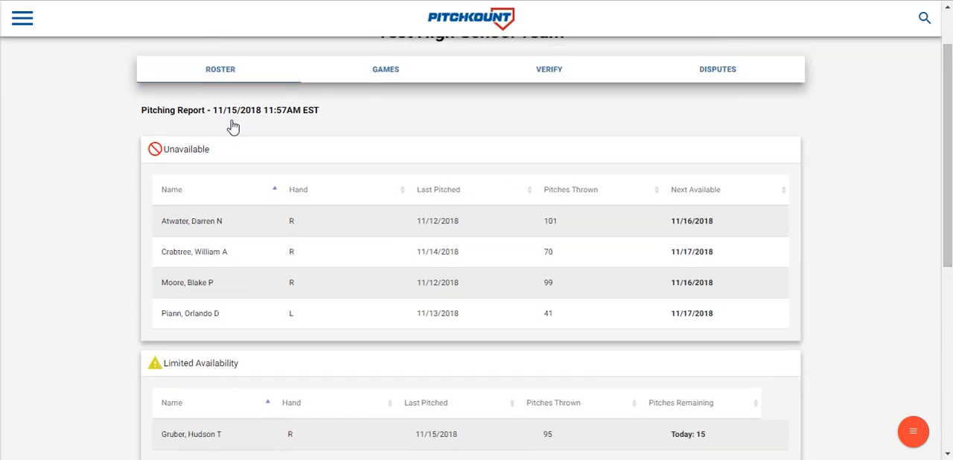